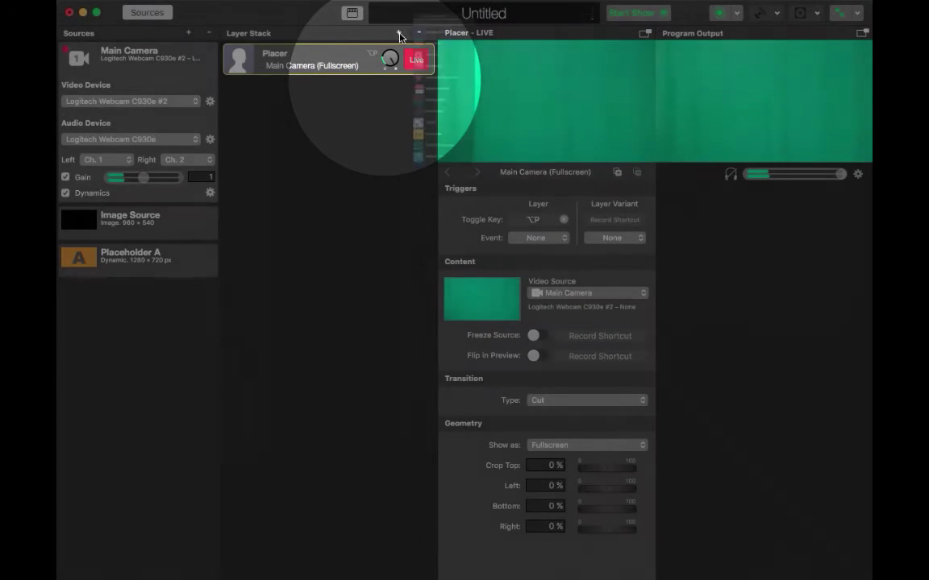
Step: Open the layer template library with the + button above the Layer Stack
{"action": "left_click", "coordinate": [398, 33]}
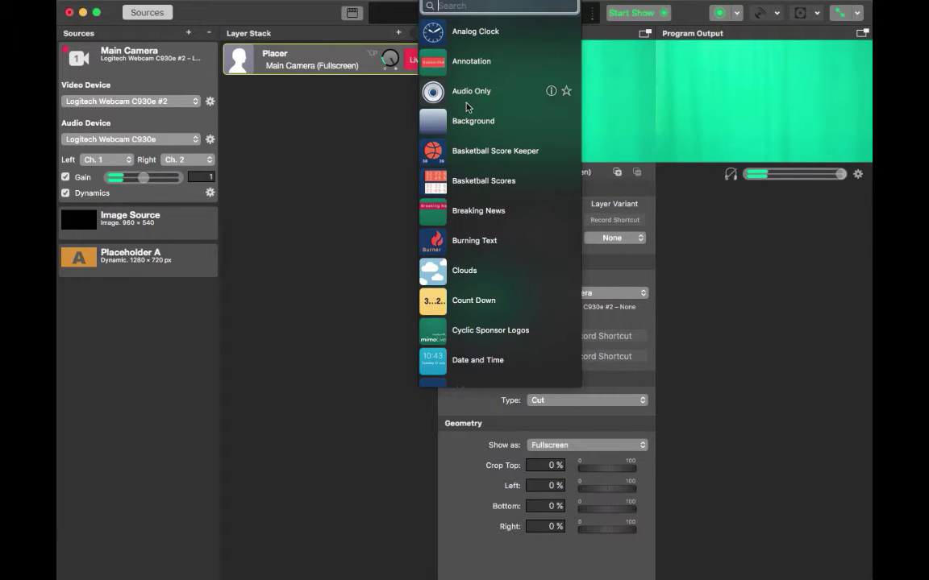
Step: Scroll down through the layer templates, such as Analog Clock and Clouds, without adding any
{"action": "scroll", "coordinate": [466, 222], "scroll_direction": "down", "scroll_amount": 3}
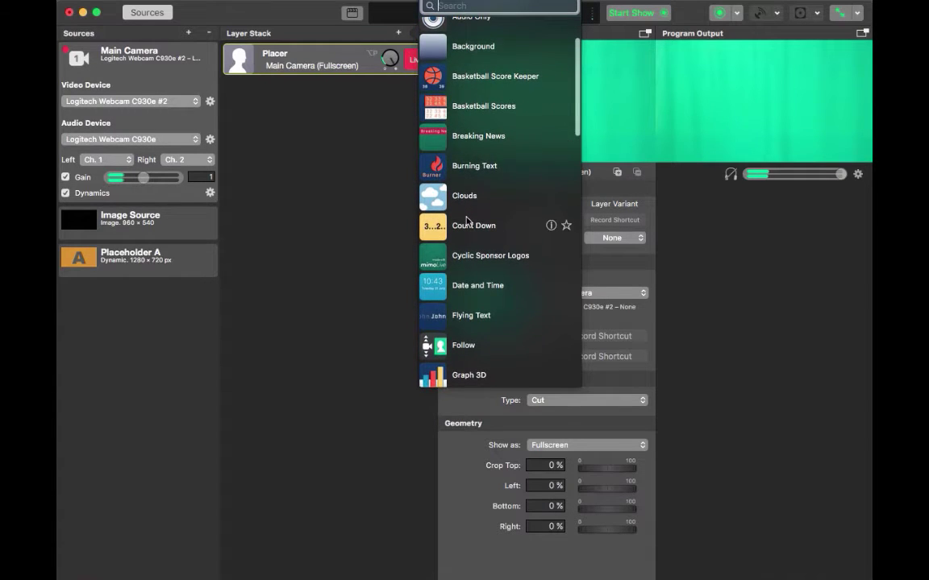
{"action": "scroll", "coordinate": [466, 222], "scroll_direction": "down", "scroll_amount": 2}
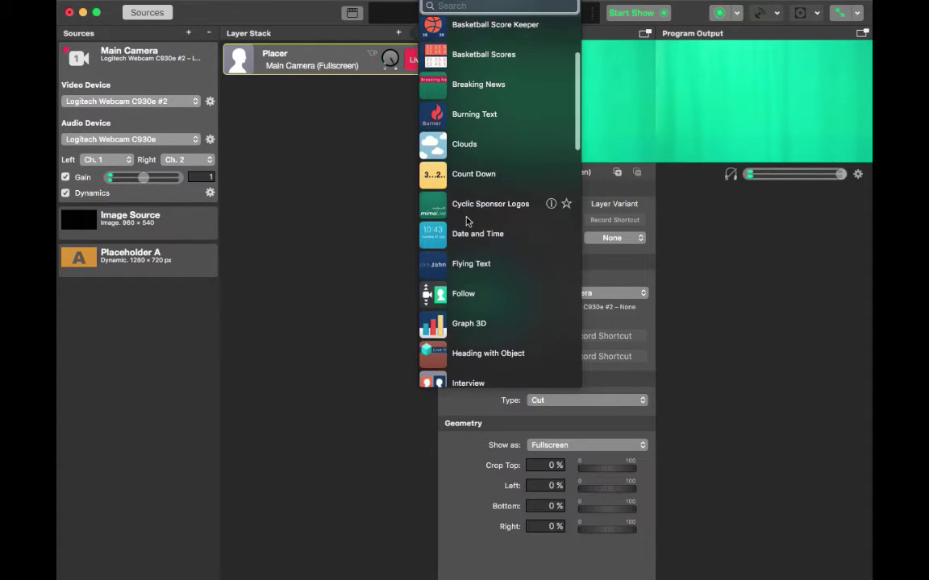
{"action": "scroll", "coordinate": [467, 222], "scroll_direction": "down", "scroll_amount": 1}
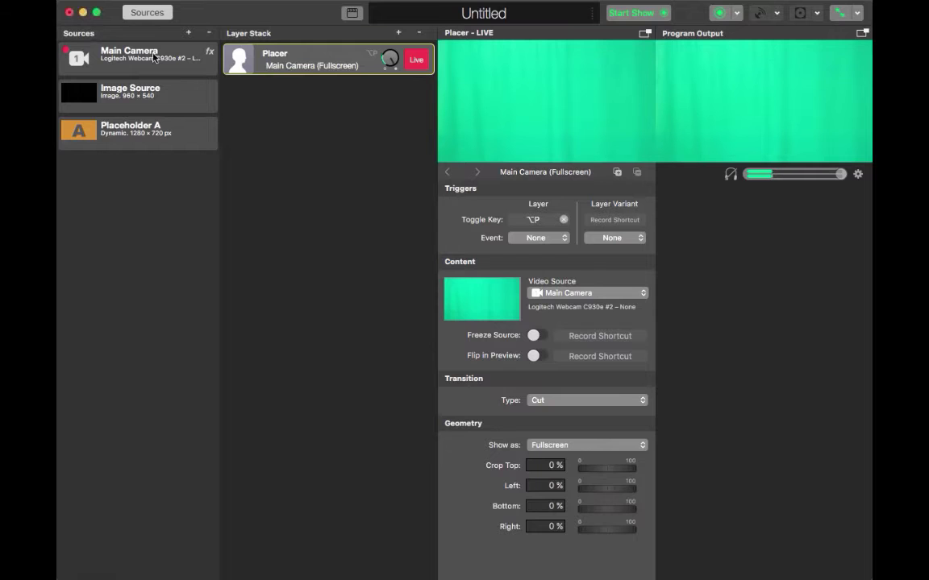
Step: Check the Main Camera's video and audio device choices, keeping Logitech Webcam C930e for both
{"action": "left_click", "coordinate": [154, 58]}
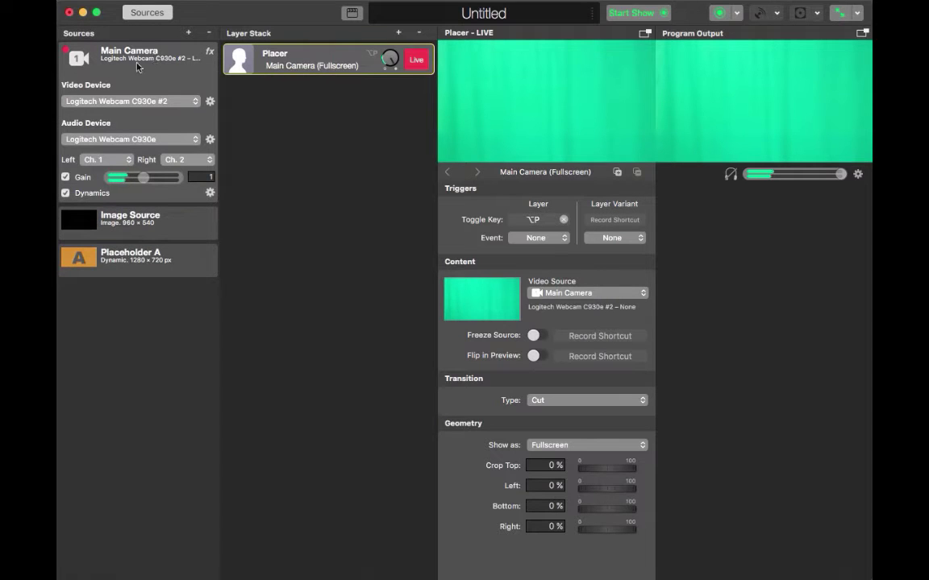
{"action": "left_click", "coordinate": [122, 102]}
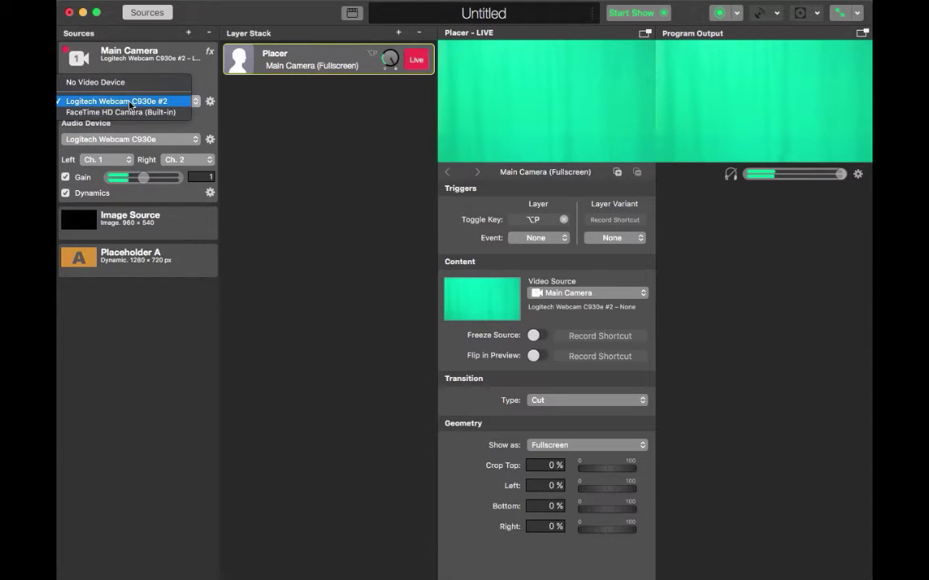
{"action": "left_click", "coordinate": [129, 103]}
{"action": "left_click", "coordinate": [129, 103]}
{"action": "left_click", "coordinate": [129, 113]}
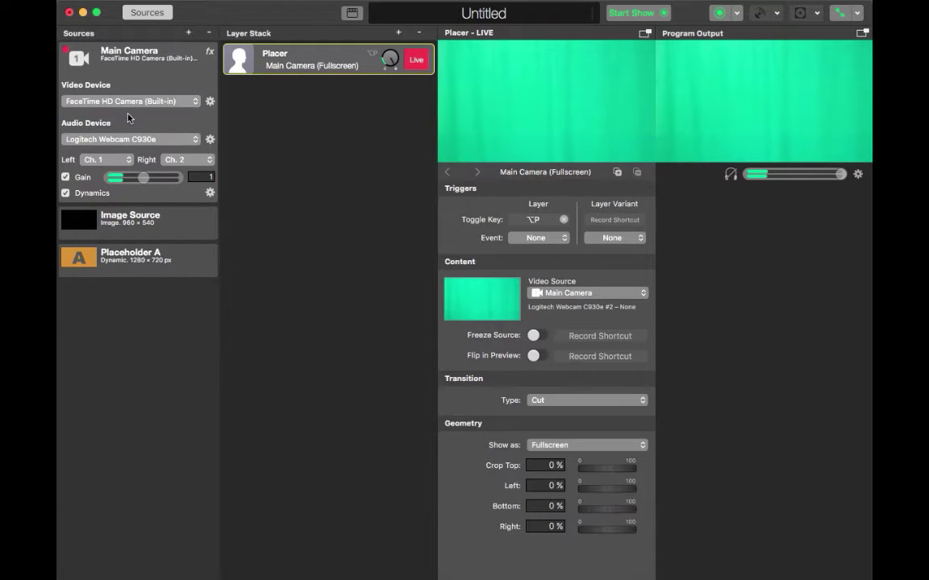
{"action": "left_click", "coordinate": [136, 141]}
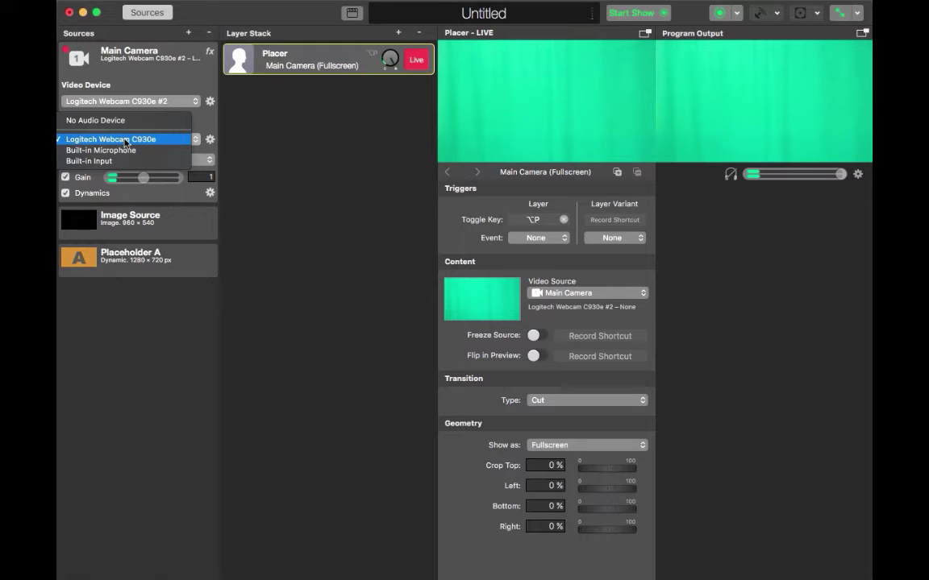
{"action": "left_click", "coordinate": [125, 141]}
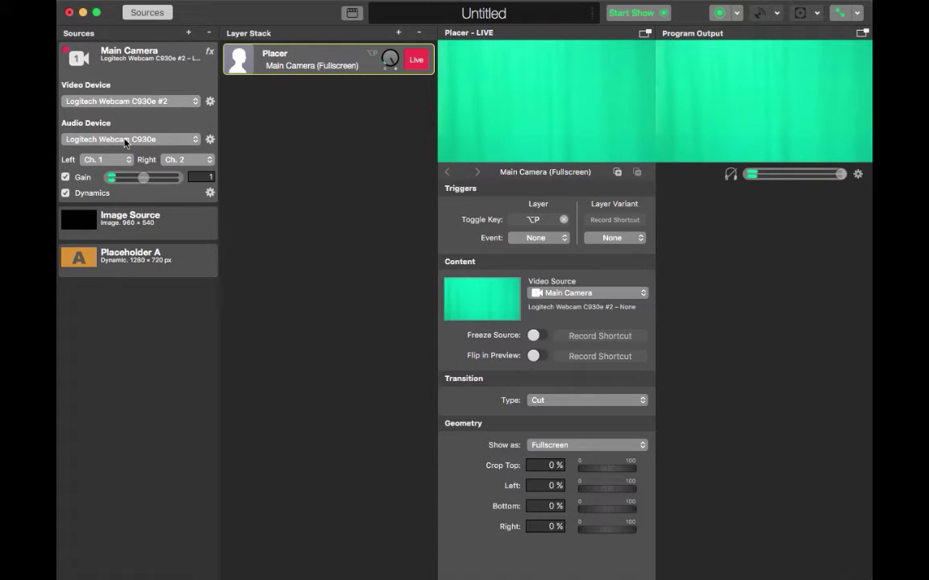
Step: Add a Lower Third layer from the template list on top of the Main Camera Placer
{"action": "left_click", "coordinate": [398, 34]}
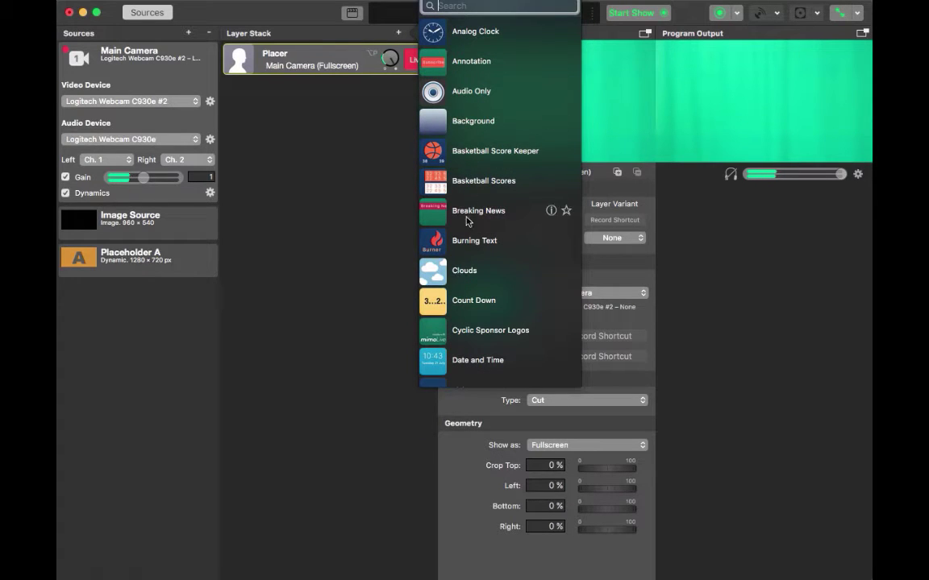
{"action": "scroll", "coordinate": [467, 221], "scroll_direction": "down", "scroll_amount": 3}
{"action": "scroll", "coordinate": [466, 221], "scroll_direction": "down", "scroll_amount": 4}
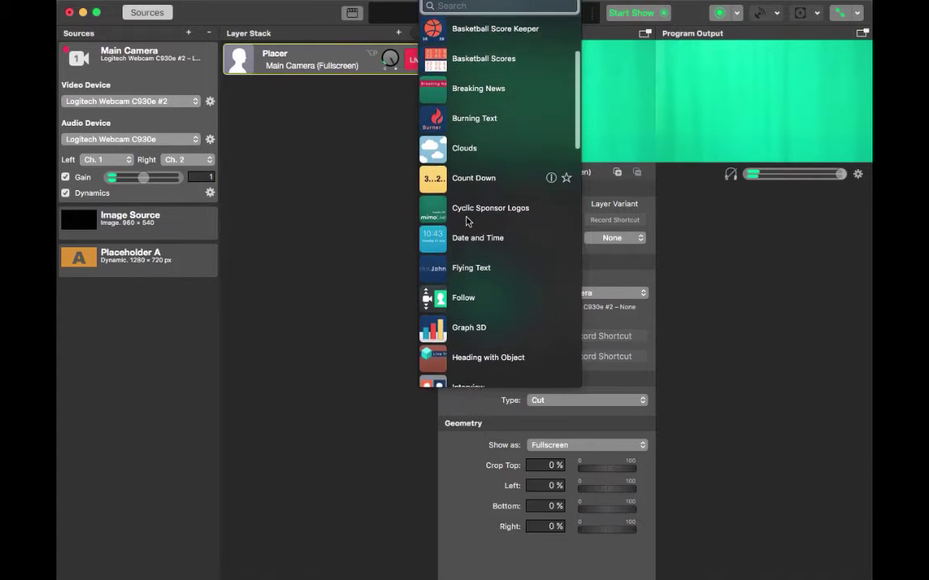
{"action": "scroll", "coordinate": [466, 221], "scroll_direction": "down", "scroll_amount": 6}
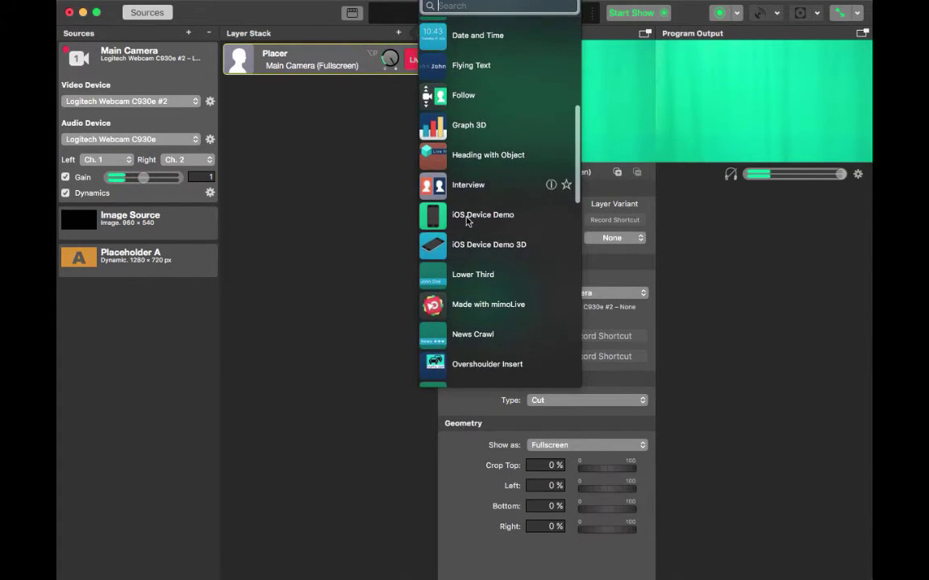
{"action": "left_click", "coordinate": [438, 280]}
{"action": "double_click", "coordinate": [437, 280]}
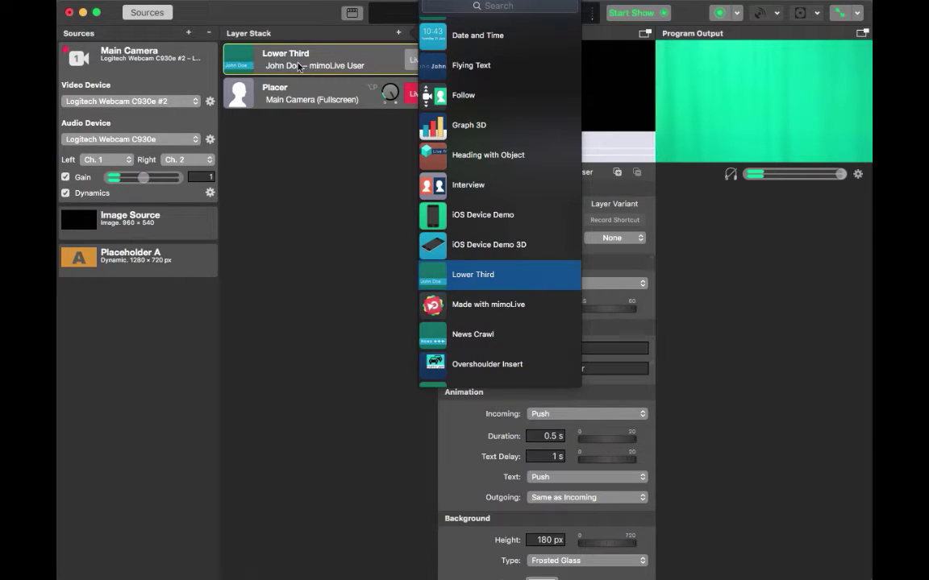
{"action": "left_click", "coordinate": [341, 56]}
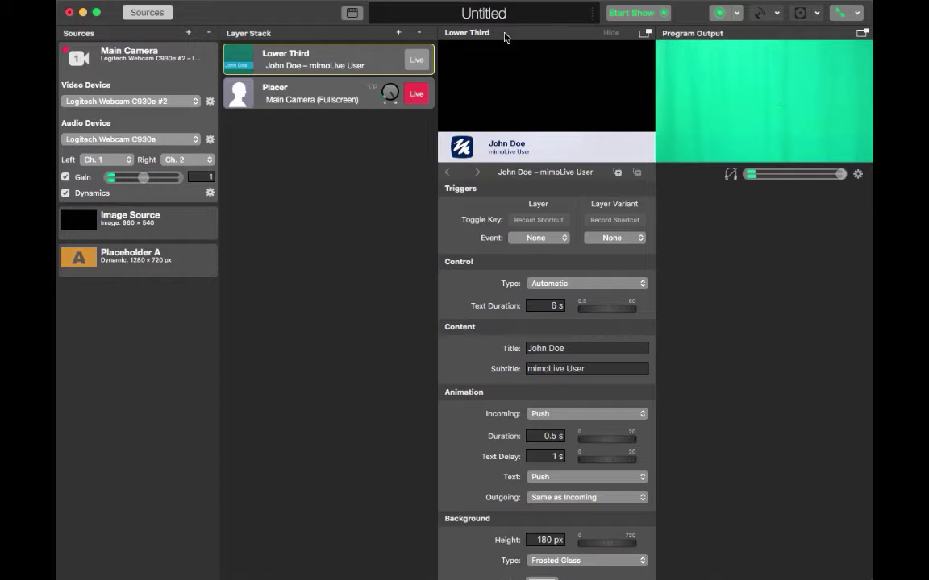
Step: Air the Lower Third with the presenter's name as title, 'Producer' subtitle and the school logo
{"action": "left_click", "coordinate": [414, 61]}
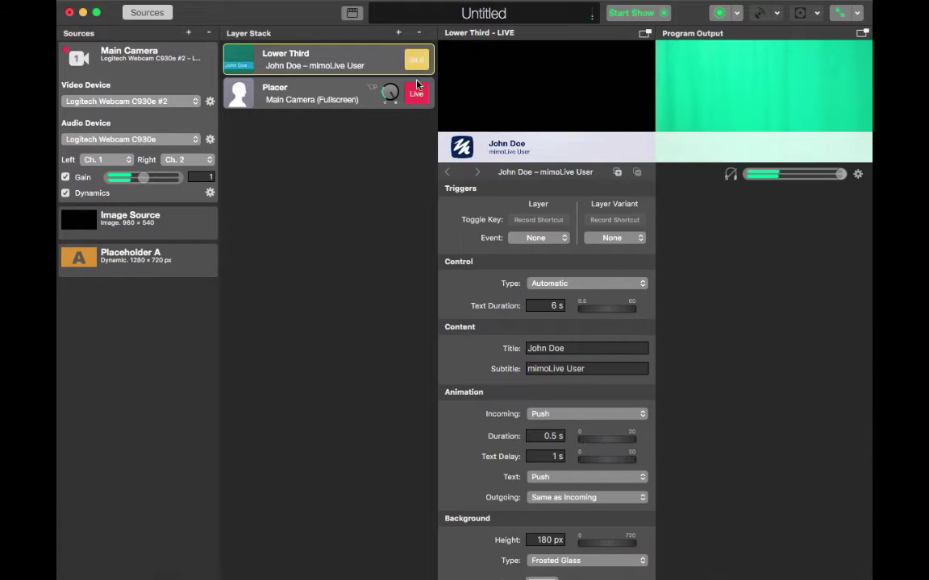
{"action": "left_click", "coordinate": [575, 350]}
{"action": "key", "text": "super+a"}
{"action": "type", "text": "Katie Chirhart"}
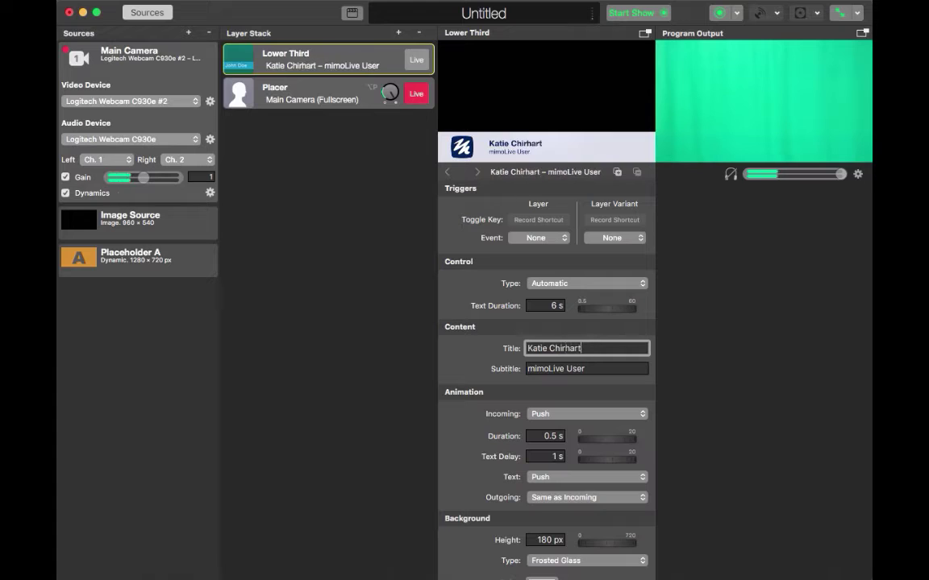
{"action": "key", "text": "Tab"}
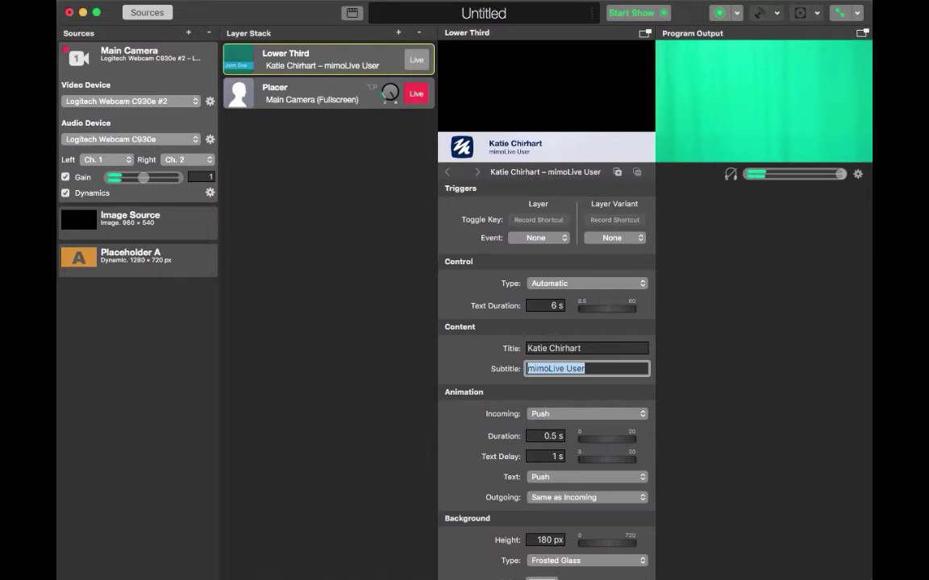
{"action": "type", "text": "Prod"}
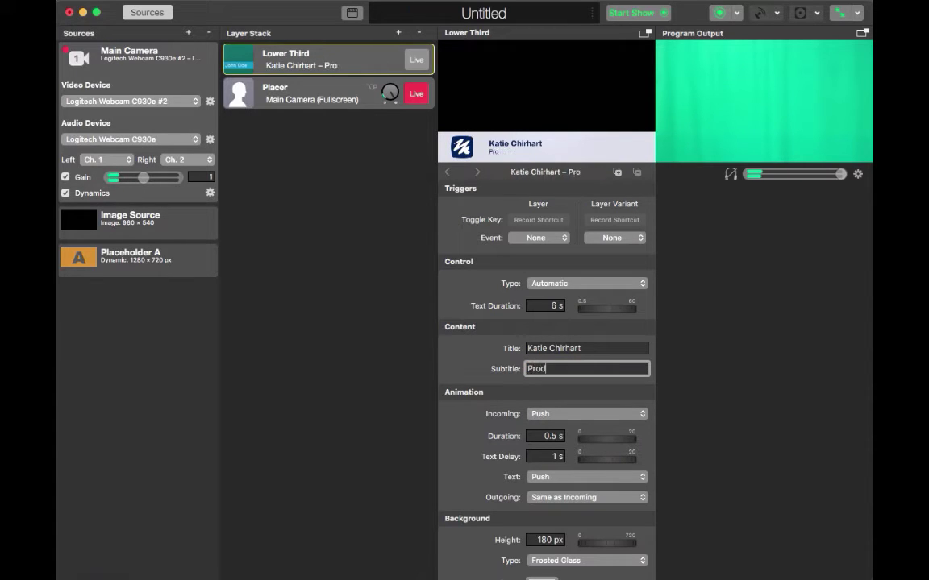
{"action": "type", "text": "ucer"}
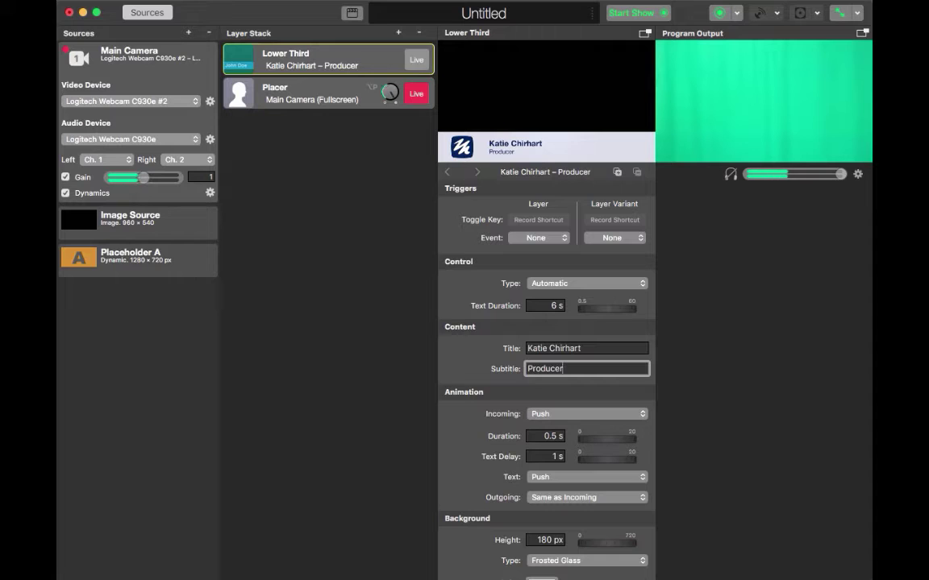
{"action": "left_click_drag", "start_coordinate": [422, 134], "coordinate": [456, 145]}
{"action": "left_click", "coordinate": [416, 59]}
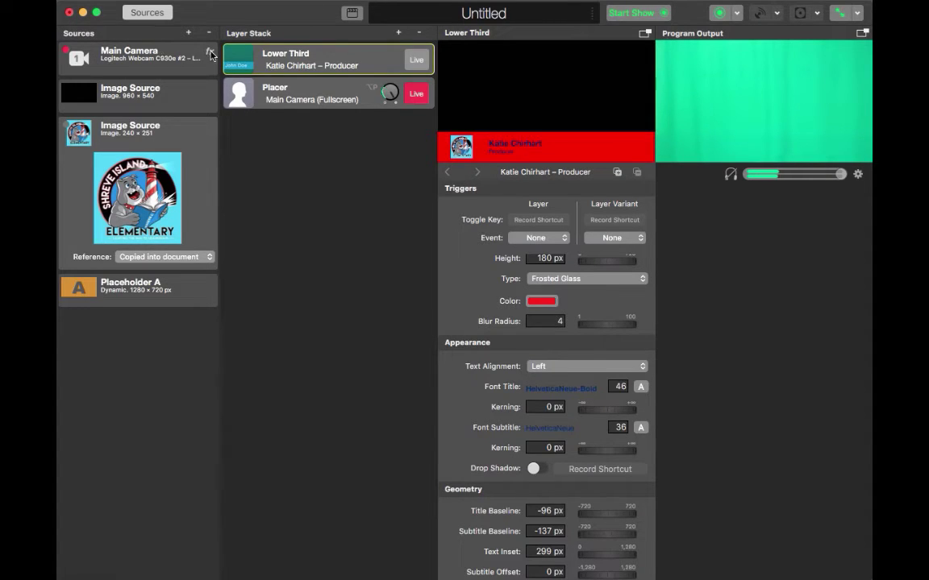
Step: Add the Chroma Keying Pro video effect to the Main Camera source
{"action": "left_click", "coordinate": [210, 54]}
{"action": "left_click", "coordinate": [185, 61]}
{"action": "left_click", "coordinate": [209, 53]}
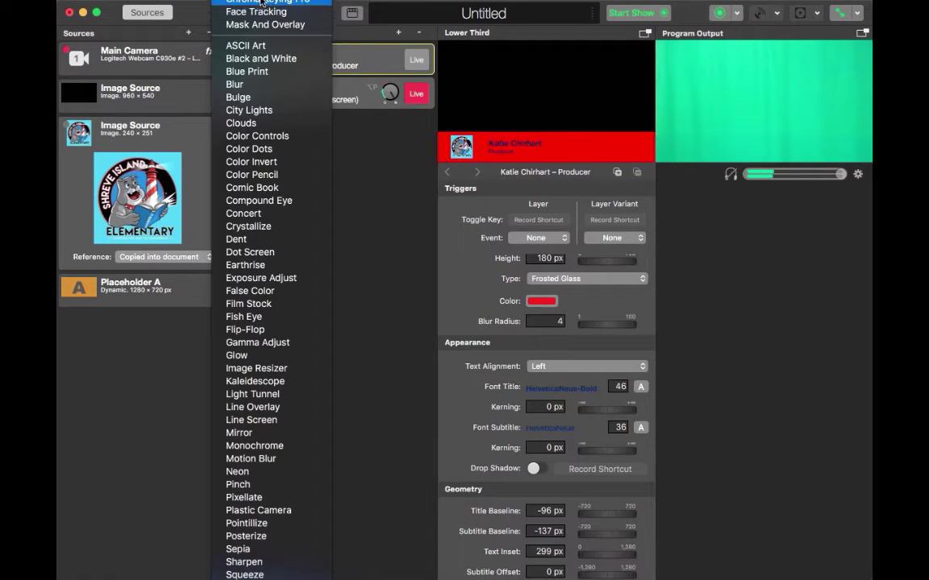
{"action": "left_click", "coordinate": [261, 2]}
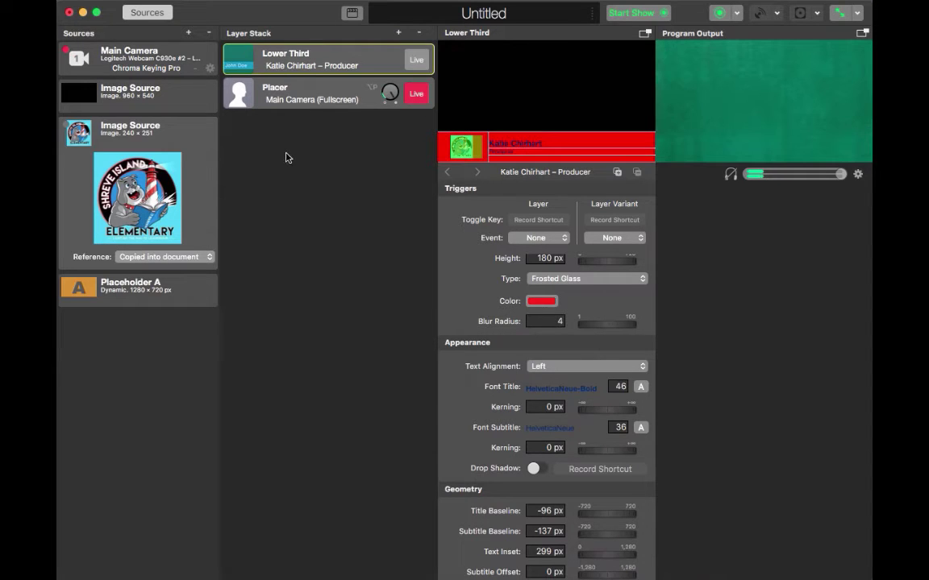
Step: Import hamburger.jpg, lighthouse.jpeg and lighthouse.jpg from the Desktop as media file sources
{"action": "left_click", "coordinate": [188, 32]}
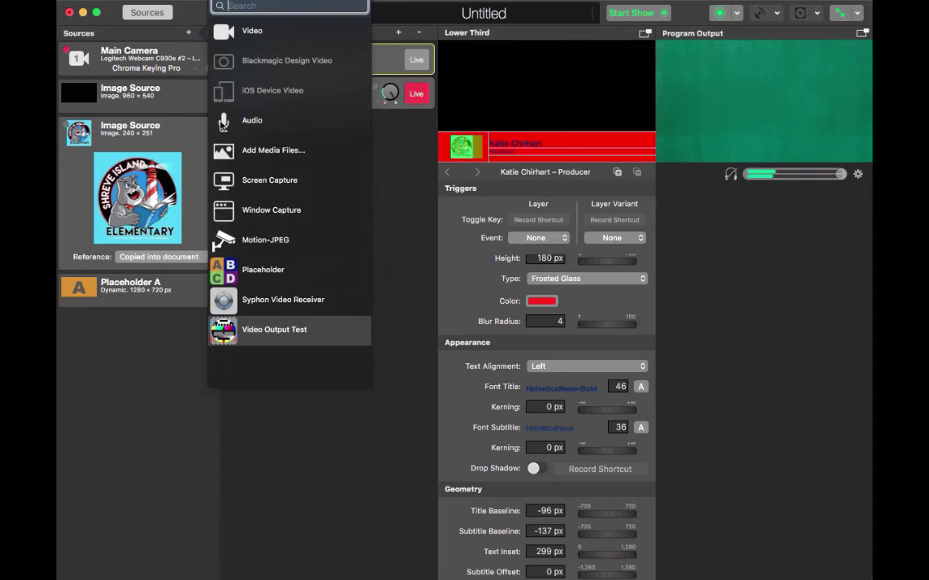
{"action": "key", "text": "Escape"}
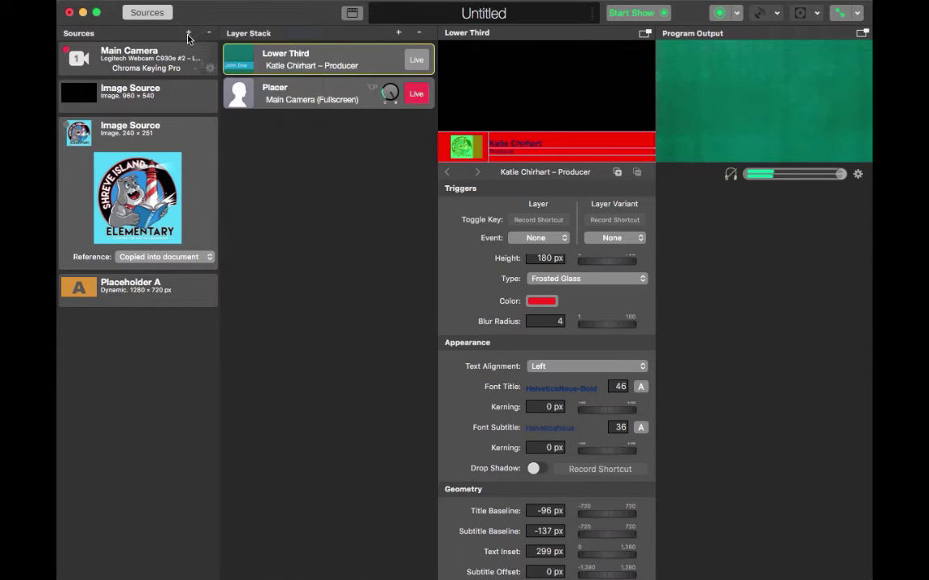
{"action": "left_click", "coordinate": [188, 33]}
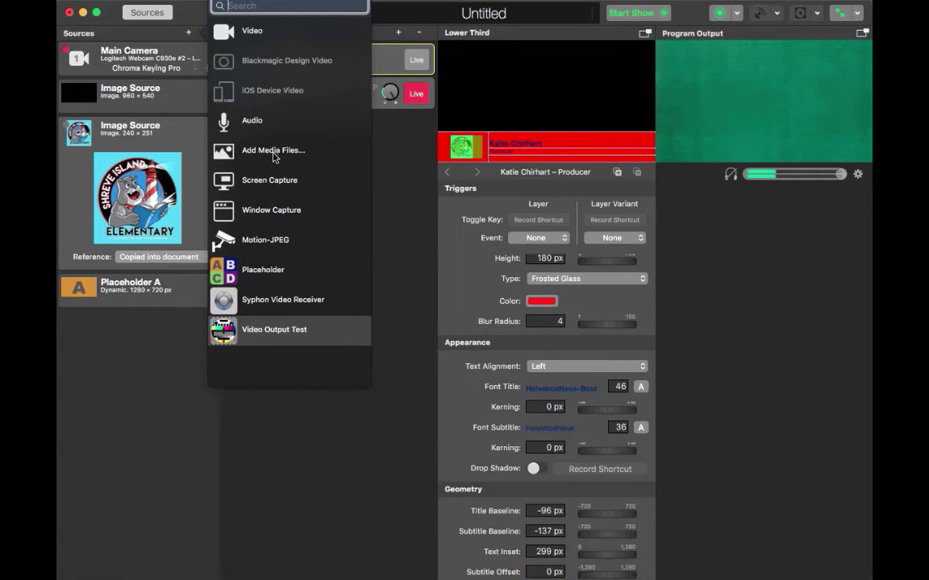
{"action": "left_click", "coordinate": [274, 158]}
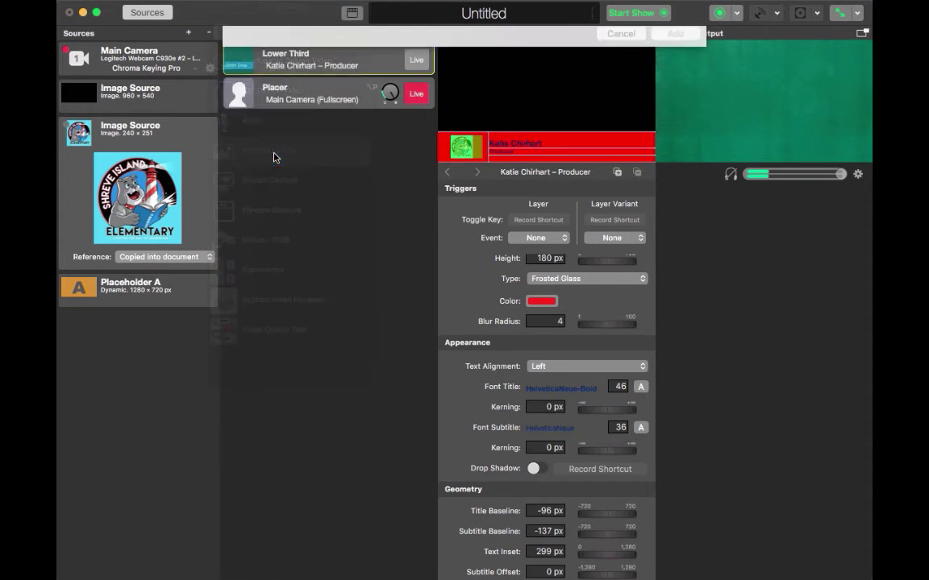
{"action": "scroll", "coordinate": [415, 201], "scroll_direction": "down", "scroll_amount": 5}
{"action": "left_click", "coordinate": [415, 200]}
{"action": "left_click", "coordinate": [407, 224], "text": "shift"}
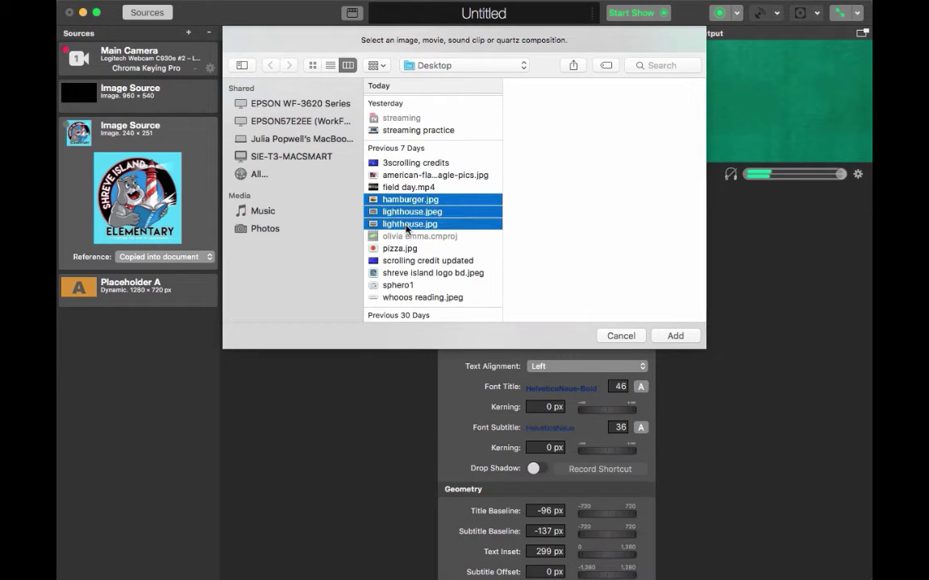
{"action": "left_click", "coordinate": [675, 335]}
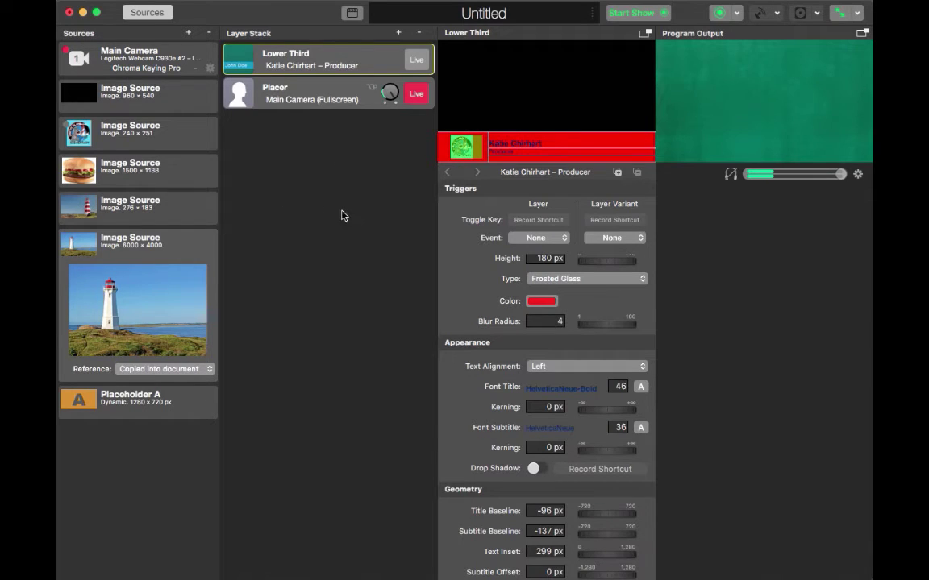
Step: Turn the small 276×183 lighthouse image into a Placer layer and put it live
{"action": "left_click", "coordinate": [97, 197]}
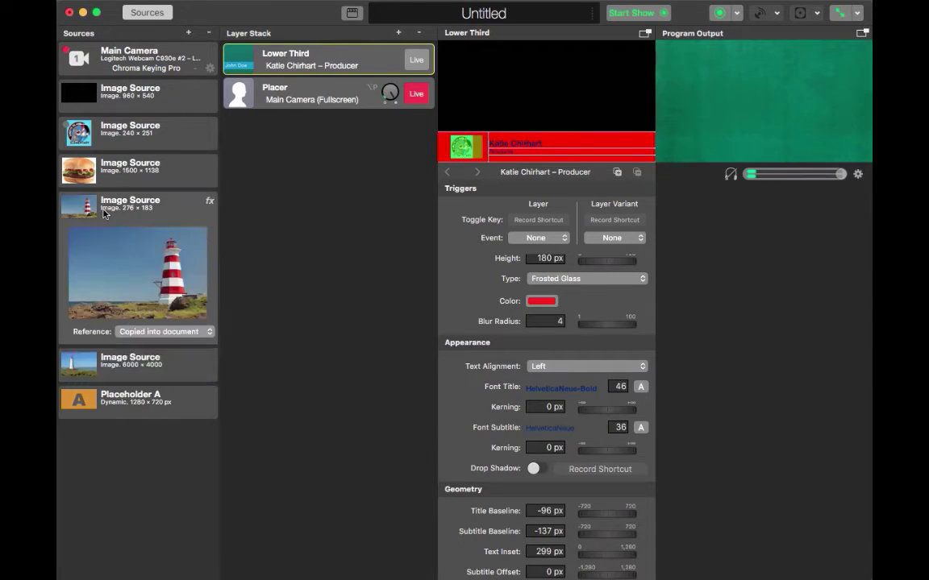
{"action": "left_click_drag", "start_coordinate": [103, 210], "coordinate": [288, 159]}
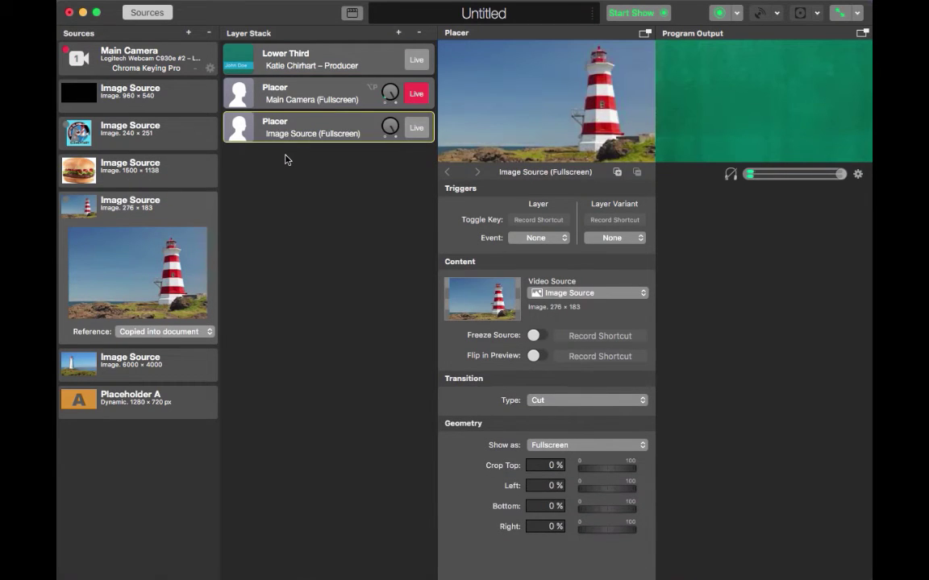
{"action": "left_click", "coordinate": [416, 133]}
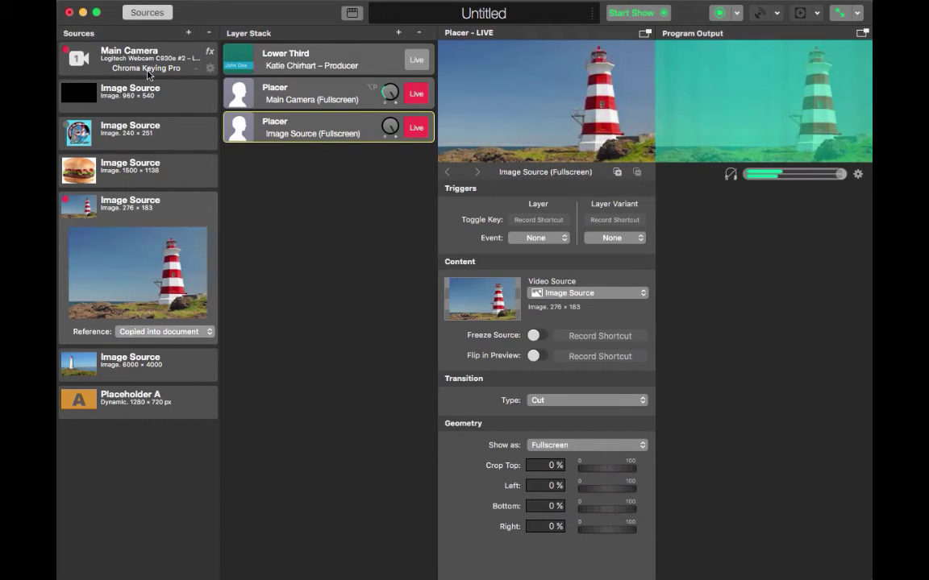
Step: Set the Main Camera's Chroma Keying Pro to Hue Setup mode with hue 0.4
{"action": "left_click", "coordinate": [211, 68]}
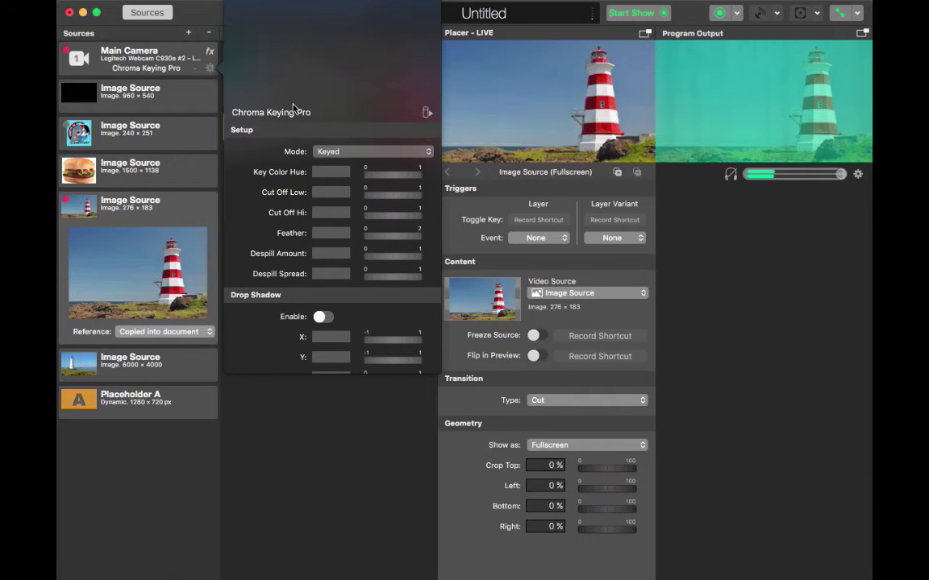
{"action": "left_click", "coordinate": [332, 152]}
{"action": "left_click", "coordinate": [337, 156]}
{"action": "left_click", "coordinate": [337, 156]}
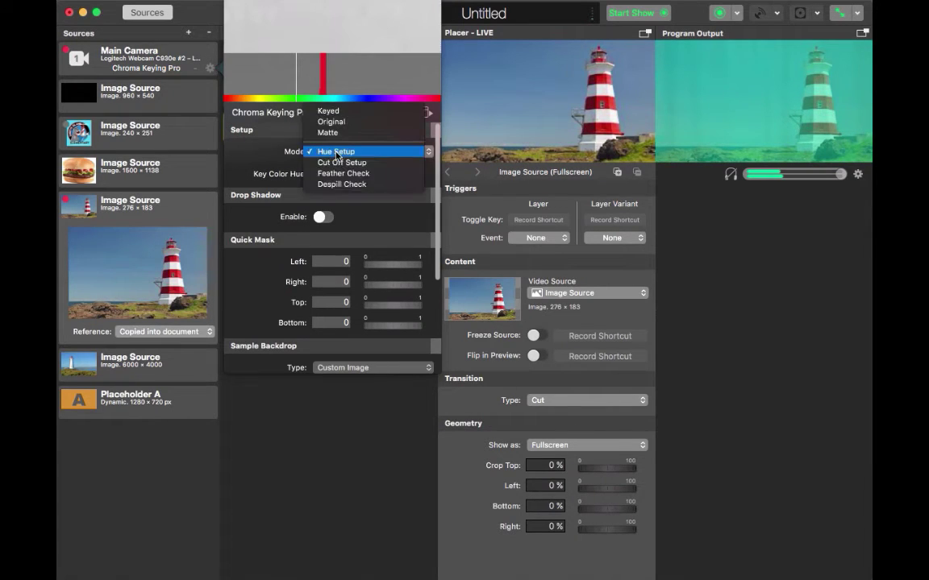
{"action": "left_click", "coordinate": [351, 152]}
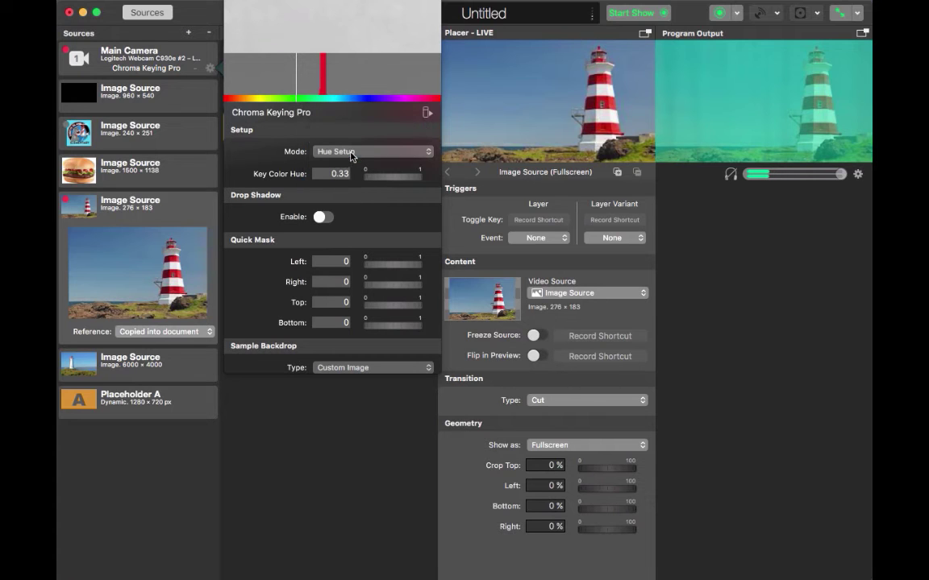
{"action": "left_click_drag", "start_coordinate": [299, 89], "coordinate": [311, 87]}
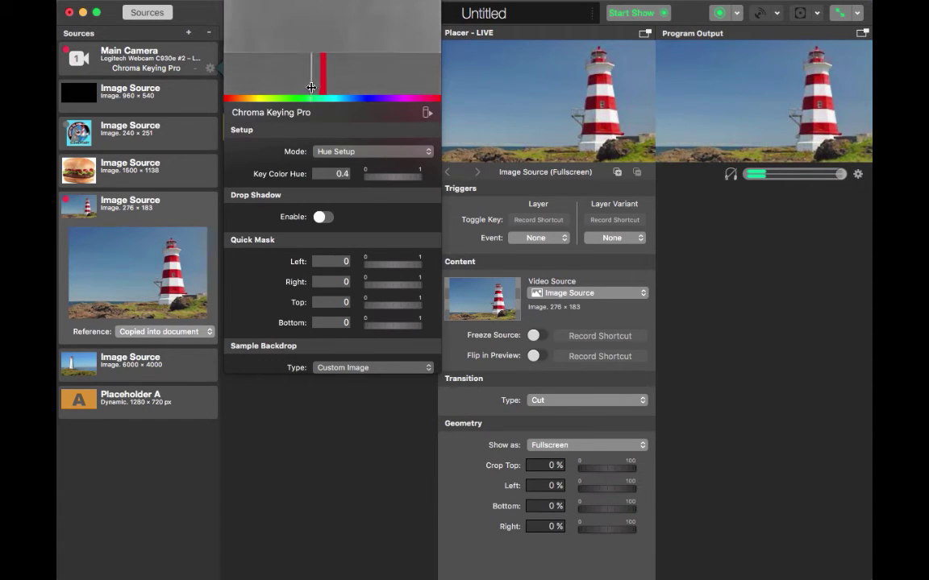
{"action": "left_click", "coordinate": [268, 455]}
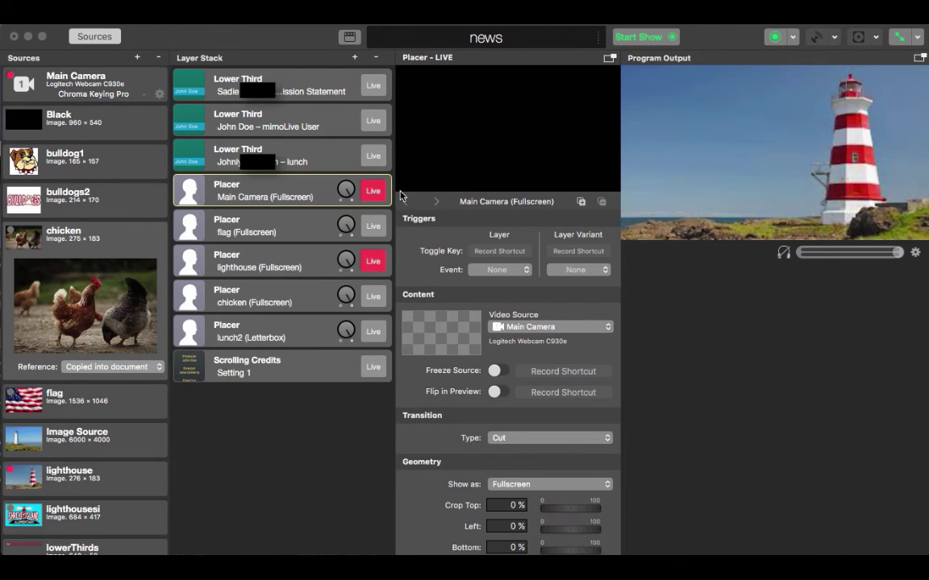
Step: Air the mission statement lower third, start recording, then air the mimoLive User lower third
{"action": "left_click", "coordinate": [379, 91]}
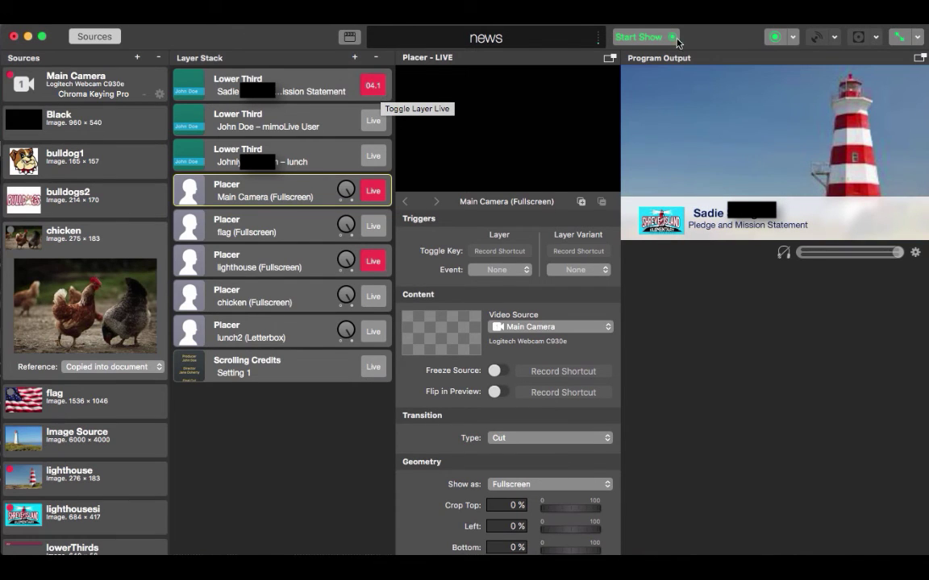
{"action": "left_click", "coordinate": [775, 37]}
{"action": "left_click", "coordinate": [374, 121]}
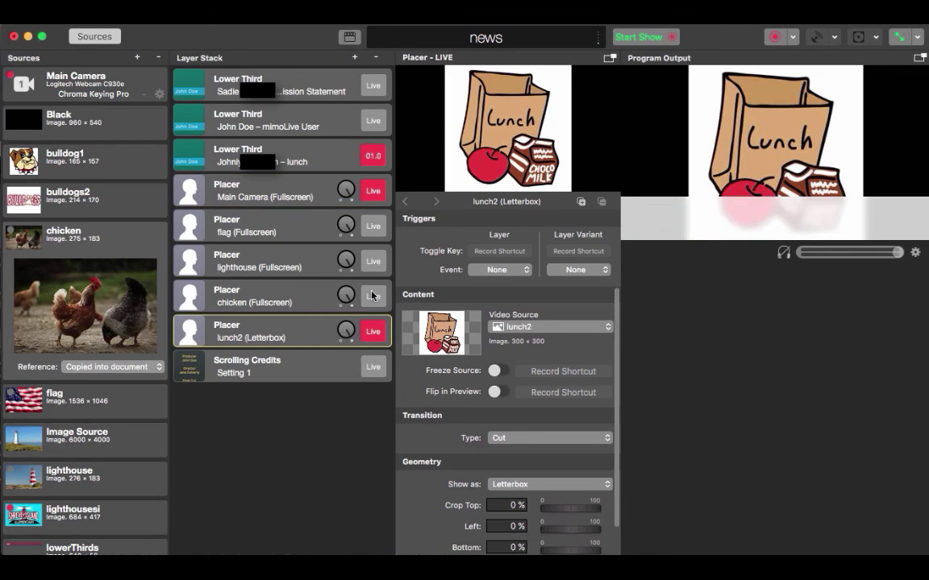
Step: Switch the lunch, Main Camera and lighthouse image layers off and on live, ending with lighthouse off
{"action": "left_click", "coordinate": [370, 332]}
{"action": "left_click", "coordinate": [372, 191]}
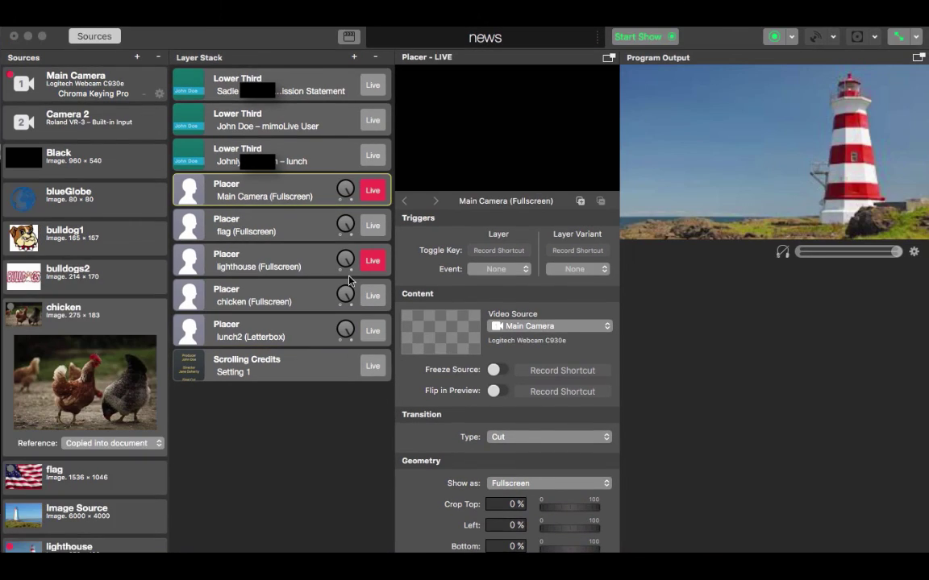
{"action": "left_click", "coordinate": [372, 260]}
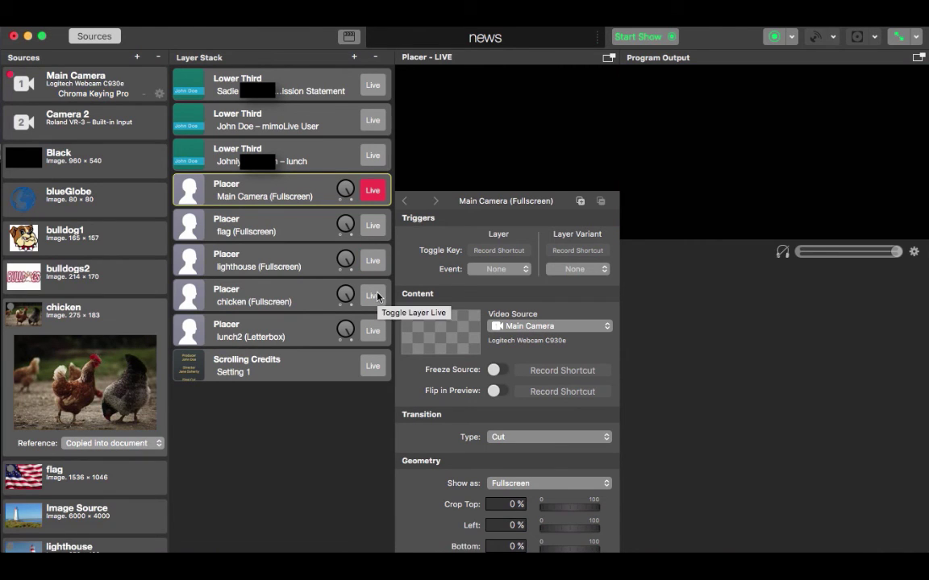
{"action": "left_click", "coordinate": [373, 330]}
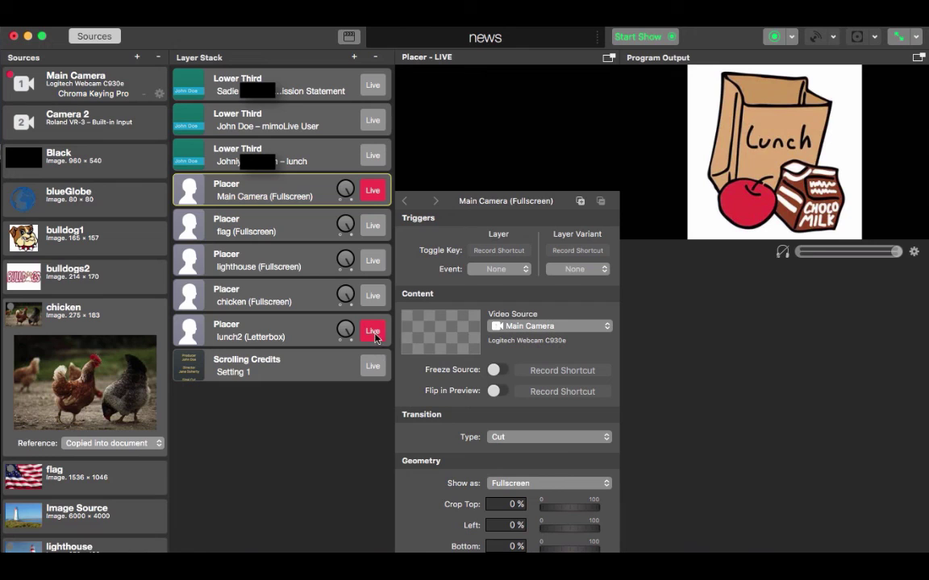
{"action": "left_click", "coordinate": [375, 263]}
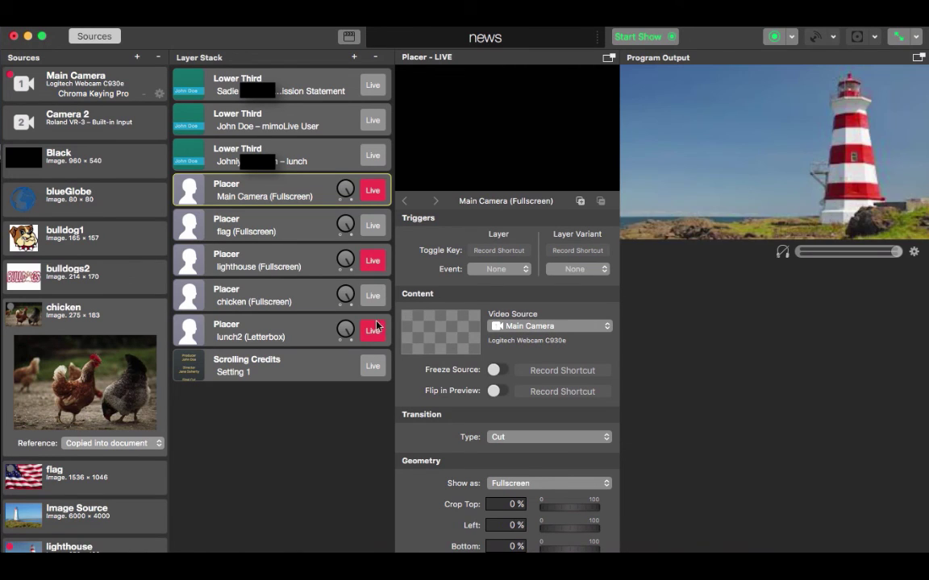
{"action": "left_click", "coordinate": [377, 264]}
{"action": "left_click", "coordinate": [380, 338]}
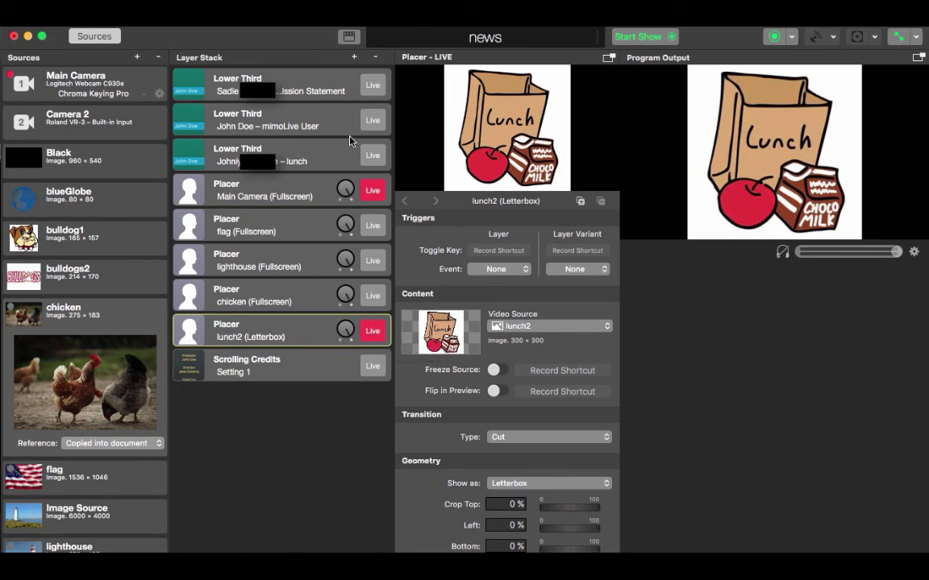
Step: Toggle the mimoLive User lower third on, off and back on air
{"action": "left_click", "coordinate": [377, 121]}
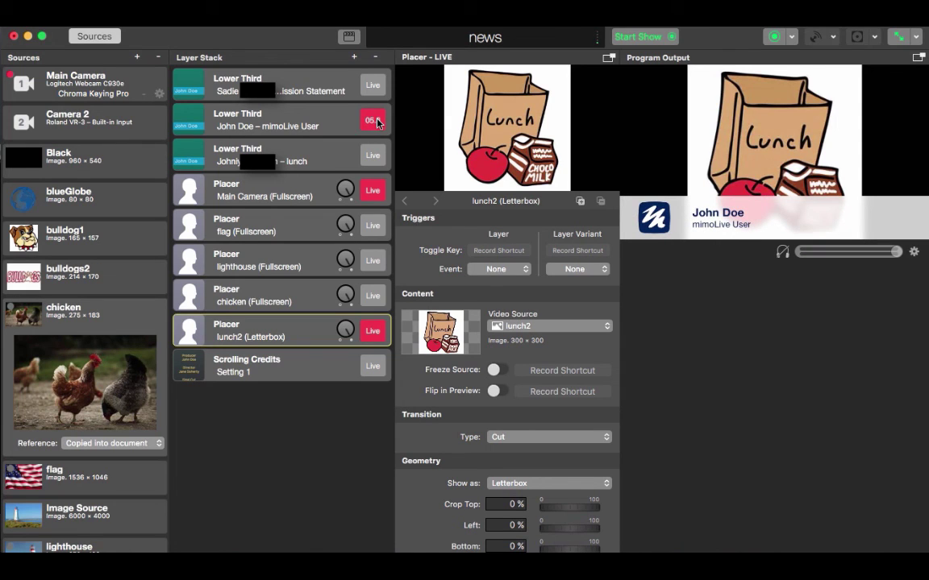
{"action": "left_click", "coordinate": [377, 122]}
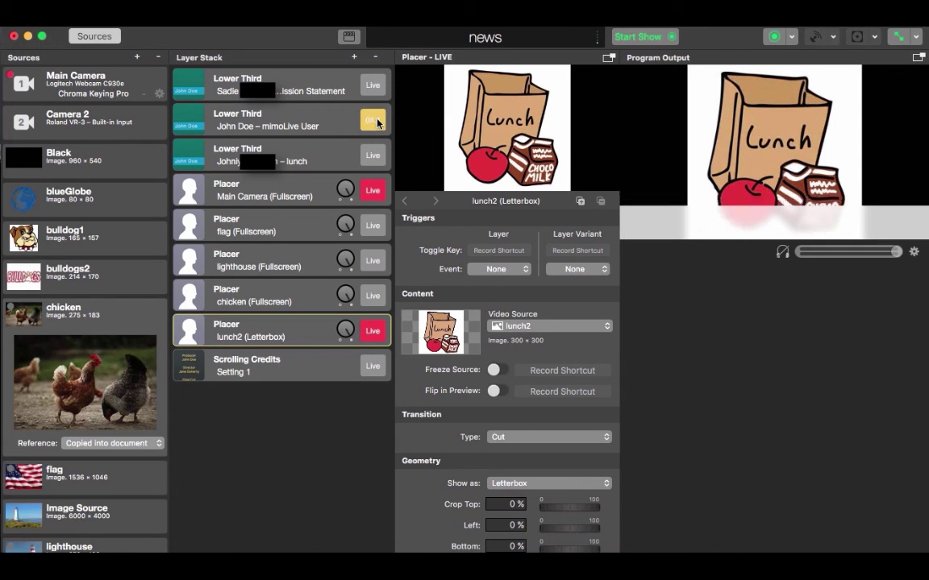
{"action": "left_click", "coordinate": [377, 122]}
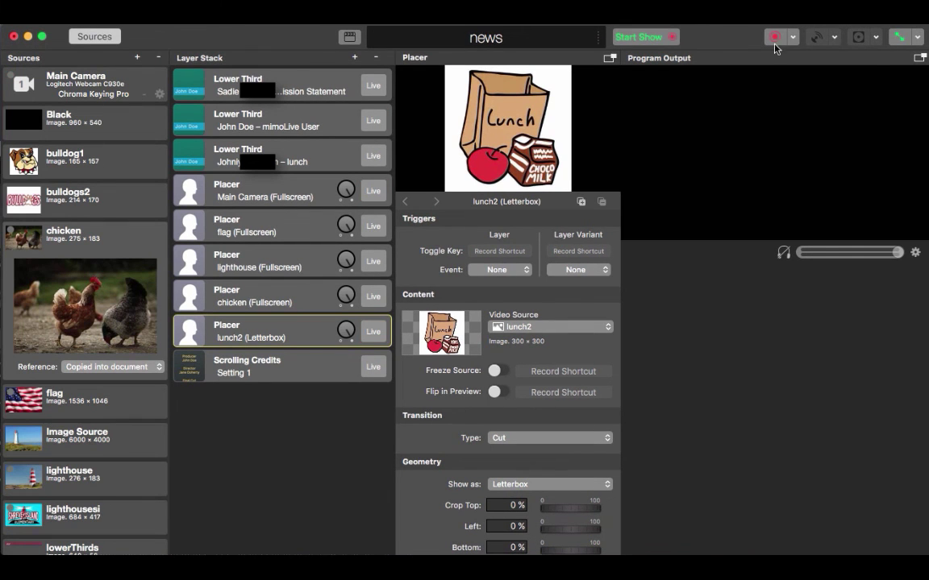
Step: Stop recording the show
{"action": "left_click", "coordinate": [776, 37]}
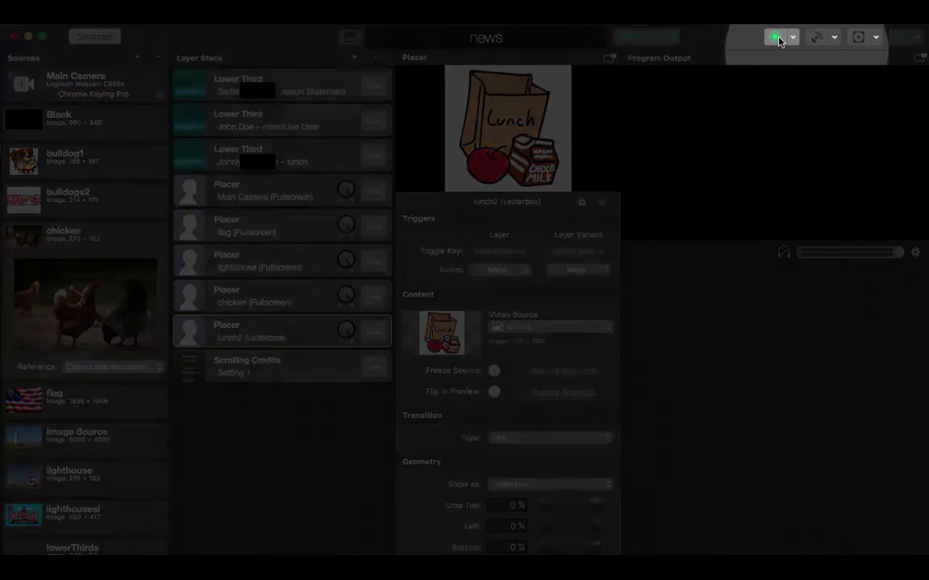